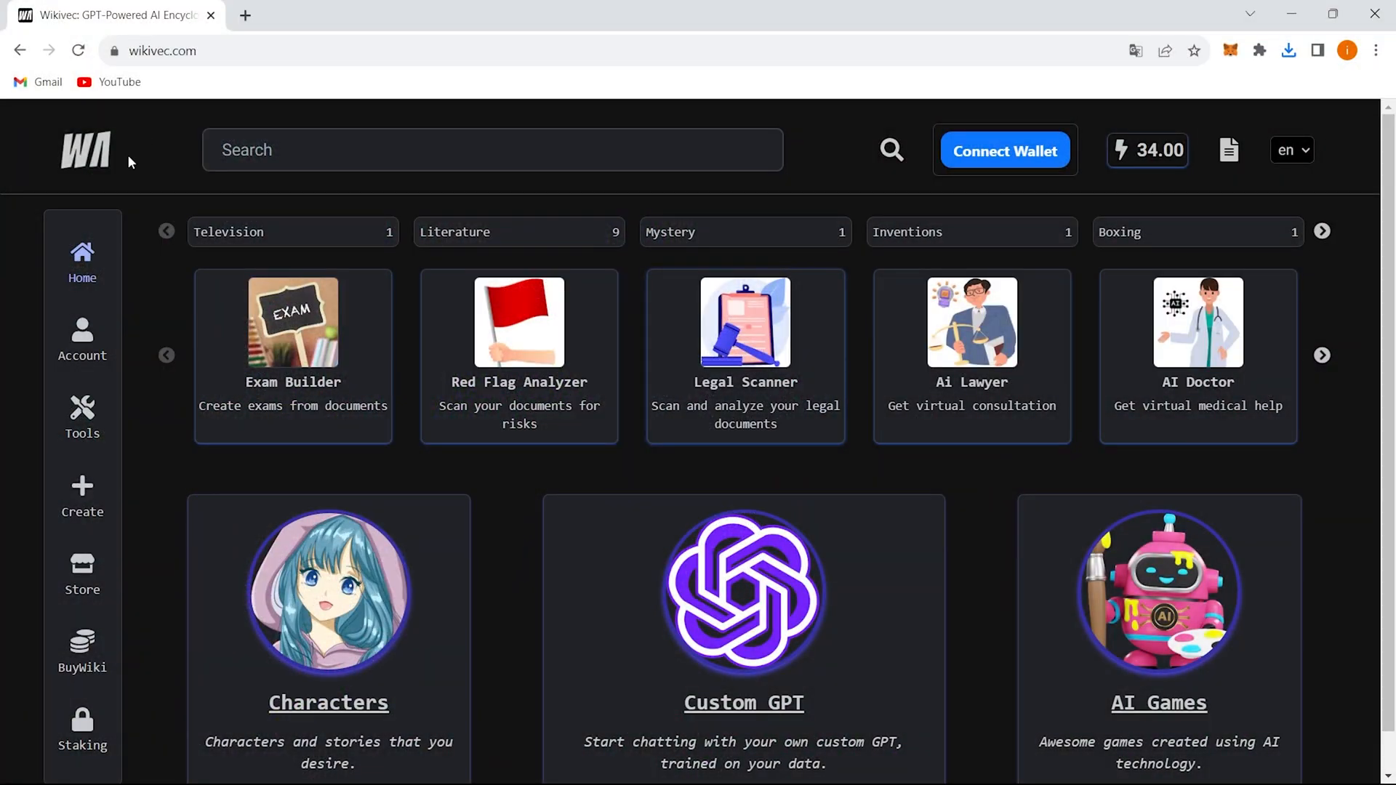
scroll(173, 253, down, 1)
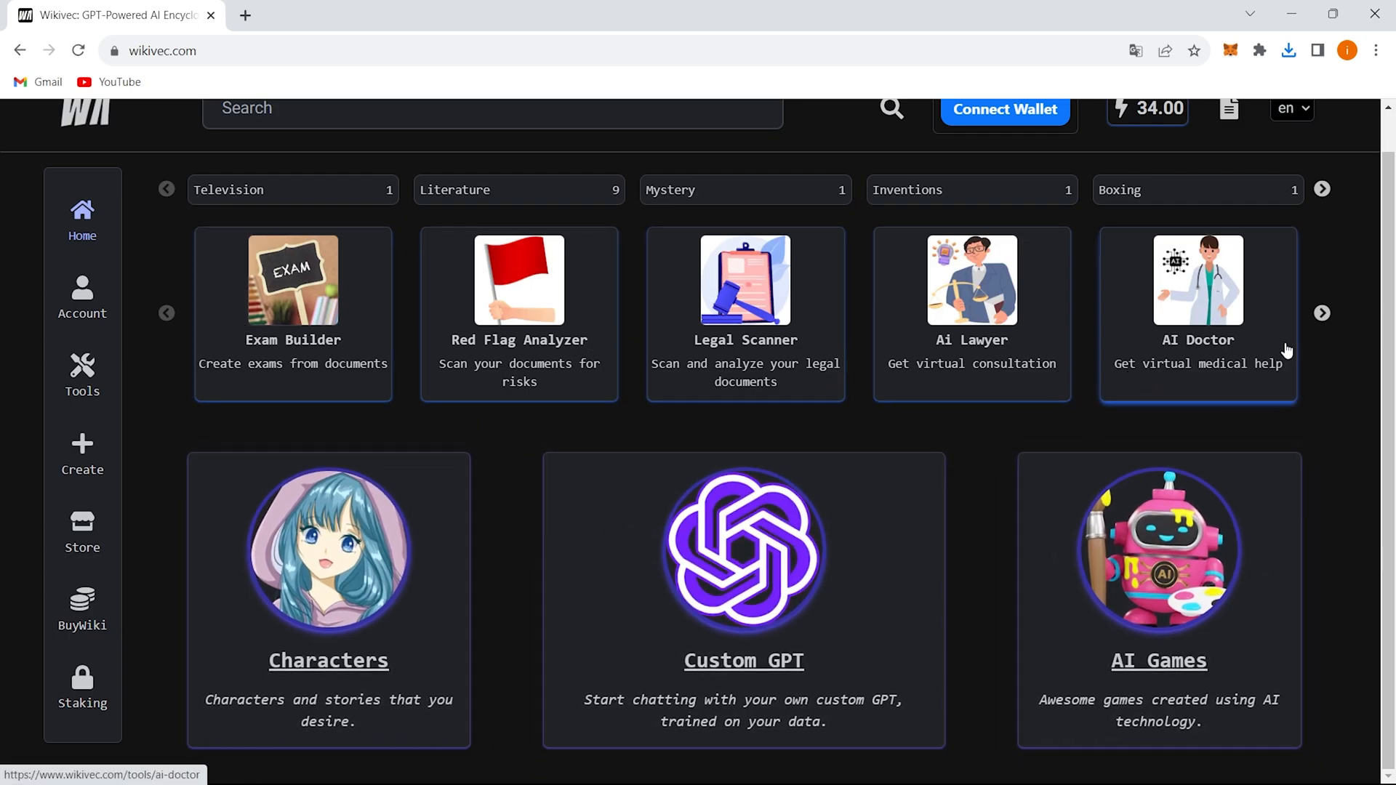
- Browse the Custom GPT catalogue of trained chat documents from the home page
click(1322, 314)
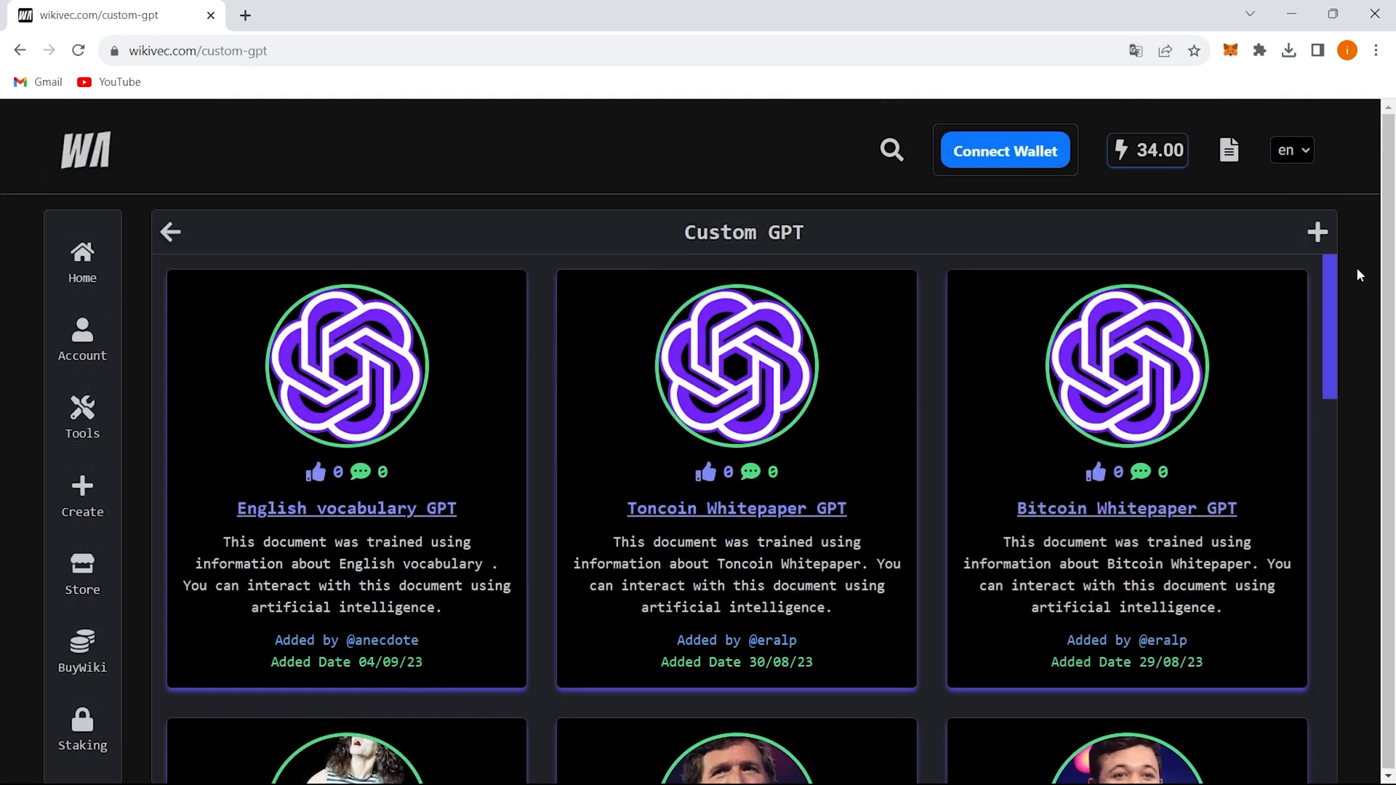
scroll(1194, 341, down, 2)
scroll(1195, 341, down, 3)
scroll(1194, 341, down, 2)
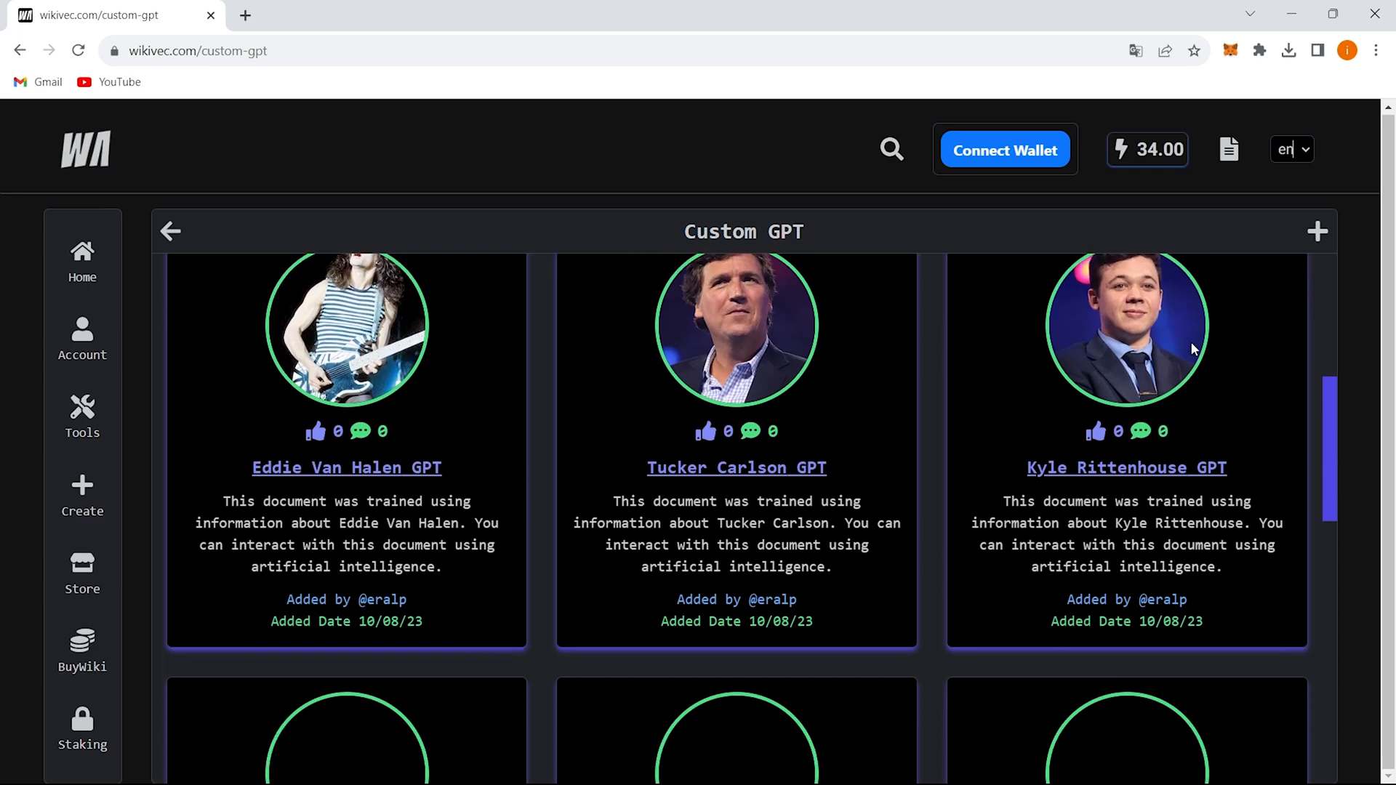
scroll(1190, 341, down, 2)
scroll(1191, 342, down, 2)
scroll(1190, 342, down, 2)
scroll(1190, 342, down, 2)
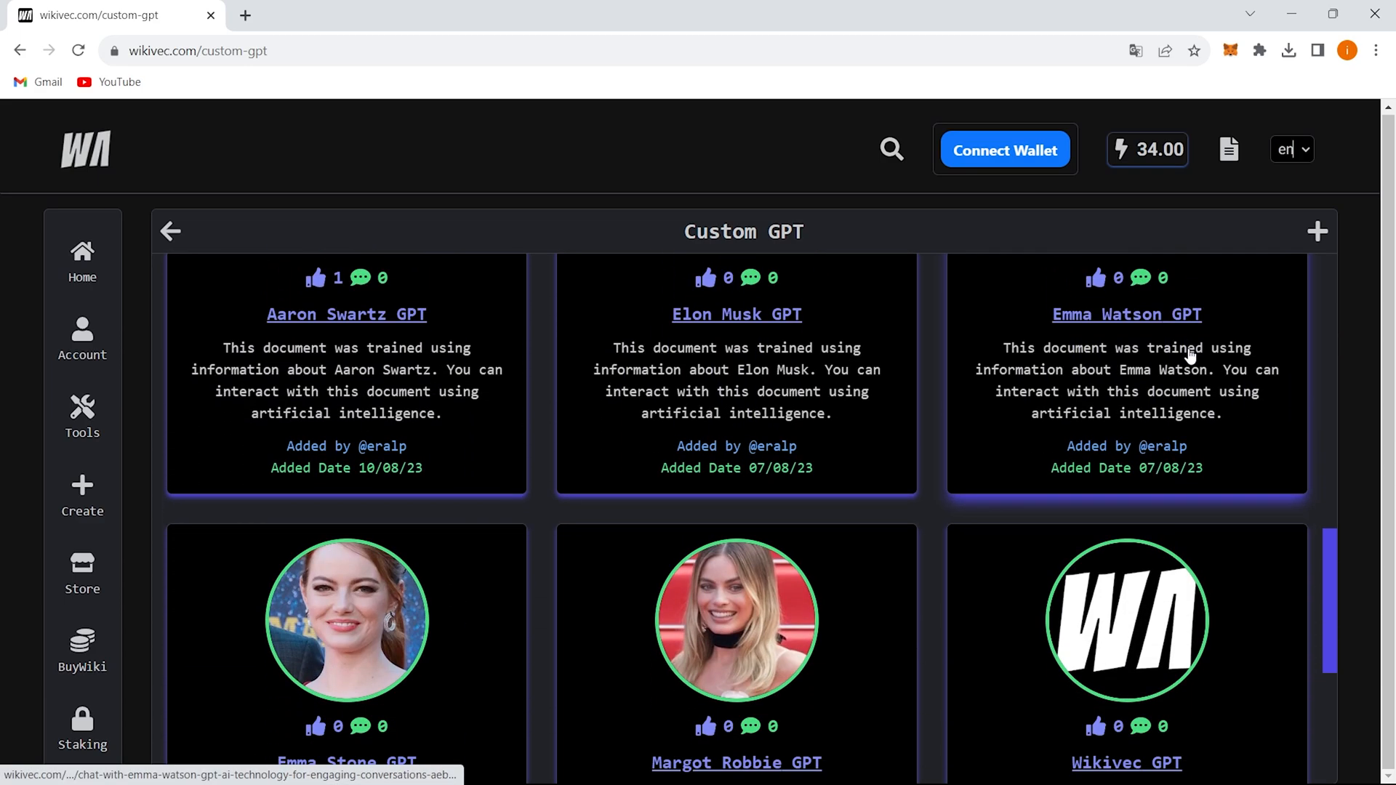
scroll(1190, 356, down, 3)
scroll(1190, 356, down, 2)
scroll(1191, 355, down, 2)
scroll(1186, 361, down, 2)
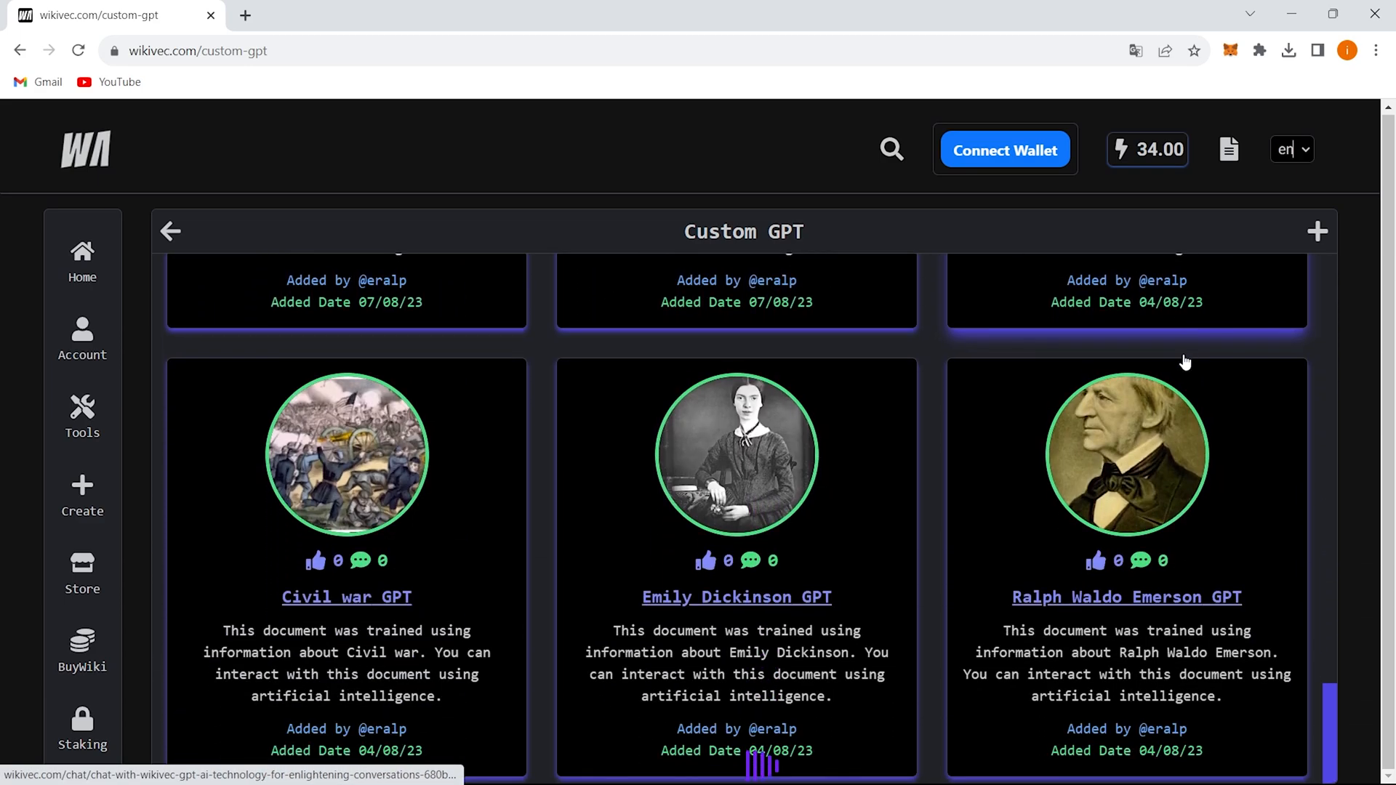
scroll(1186, 361, down, 2)
scroll(1186, 362, down, 2)
scroll(1186, 362, down, 2)
scroll(1179, 371, down, 2)
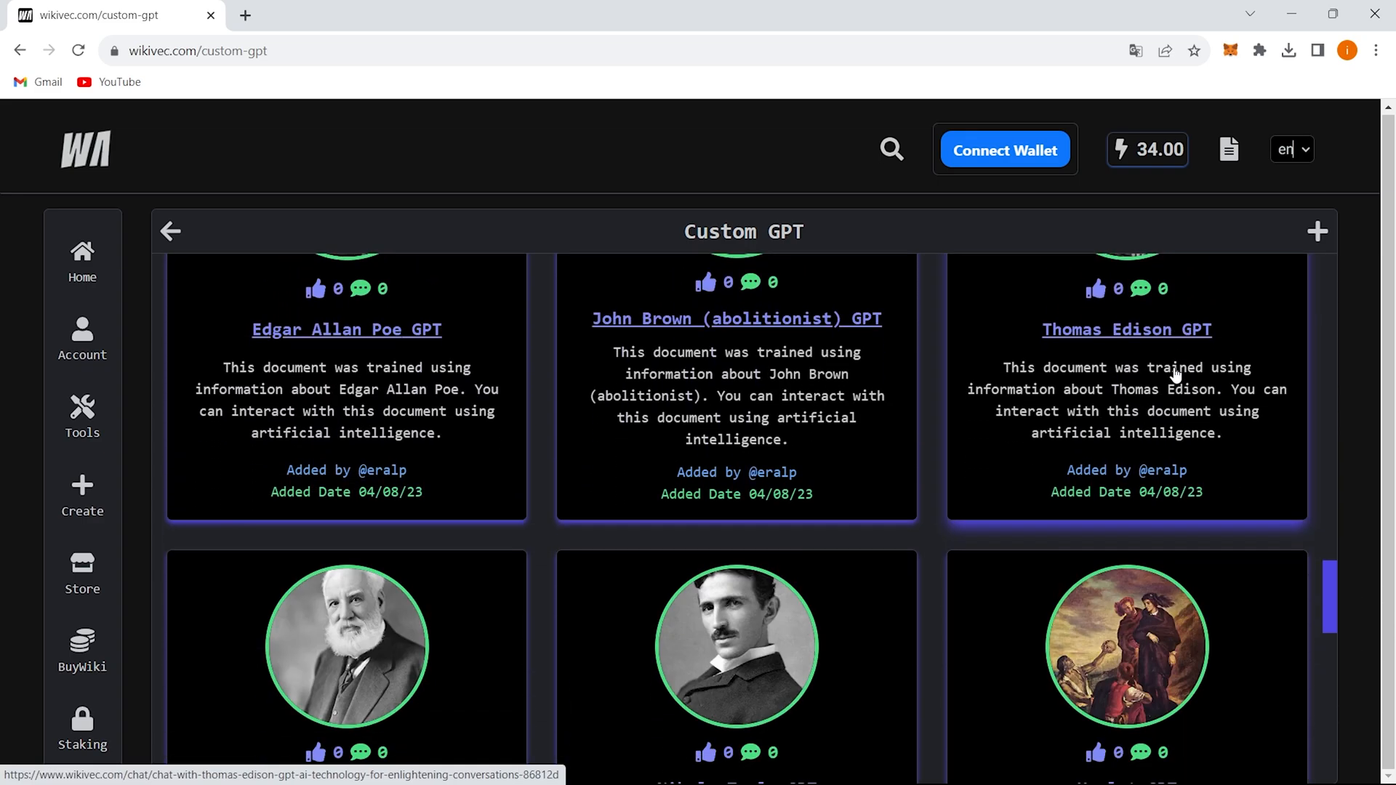
scroll(1175, 374, down, 3)
scroll(1176, 375, down, 2)
scroll(1175, 374, down, 2)
scroll(1173, 372, down, 2)
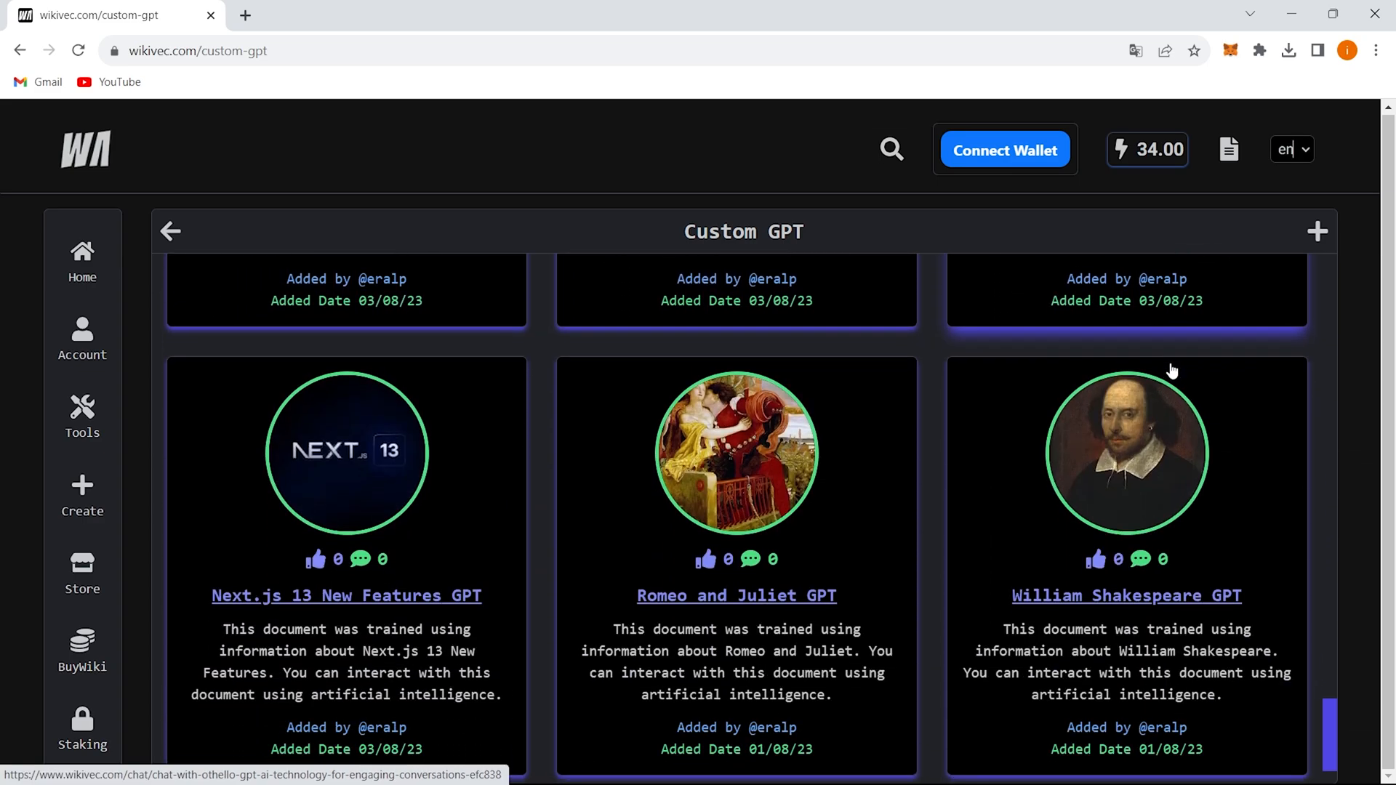
scroll(1173, 371, down, 3)
scroll(1173, 372, down, 3)
scroll(1173, 371, down, 1)
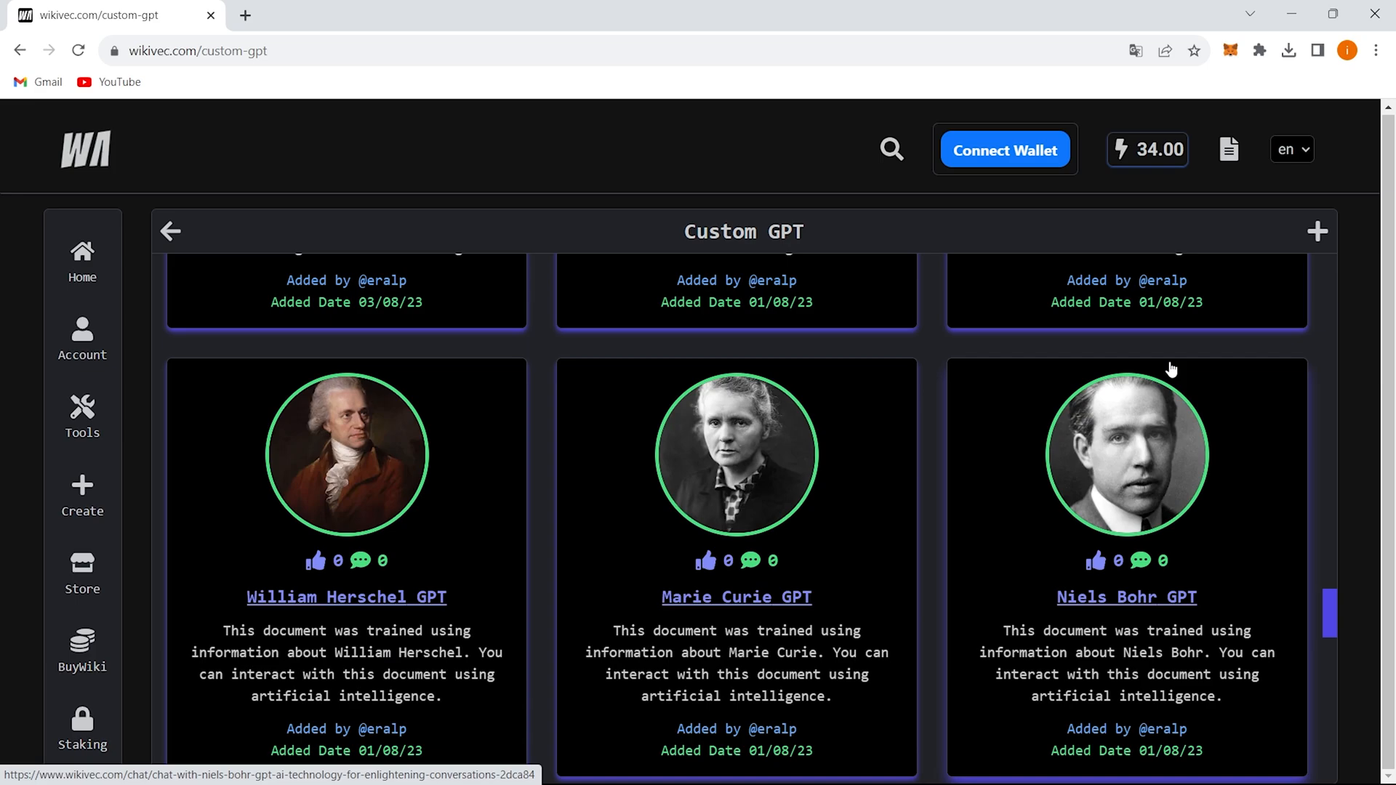
- Start an AI Lawyer chat from All Tools and send it a 'Hello' greeting
click(88, 415)
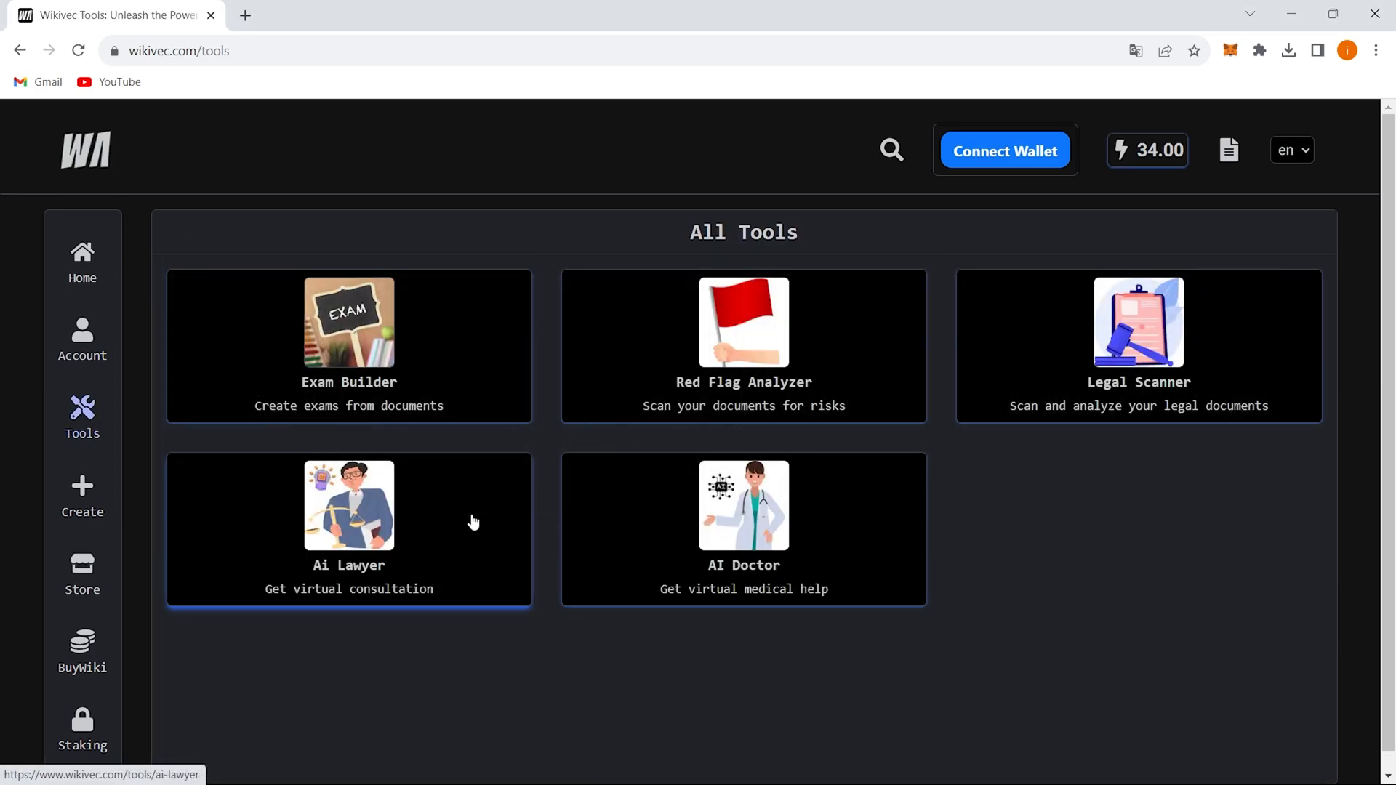
click(473, 523)
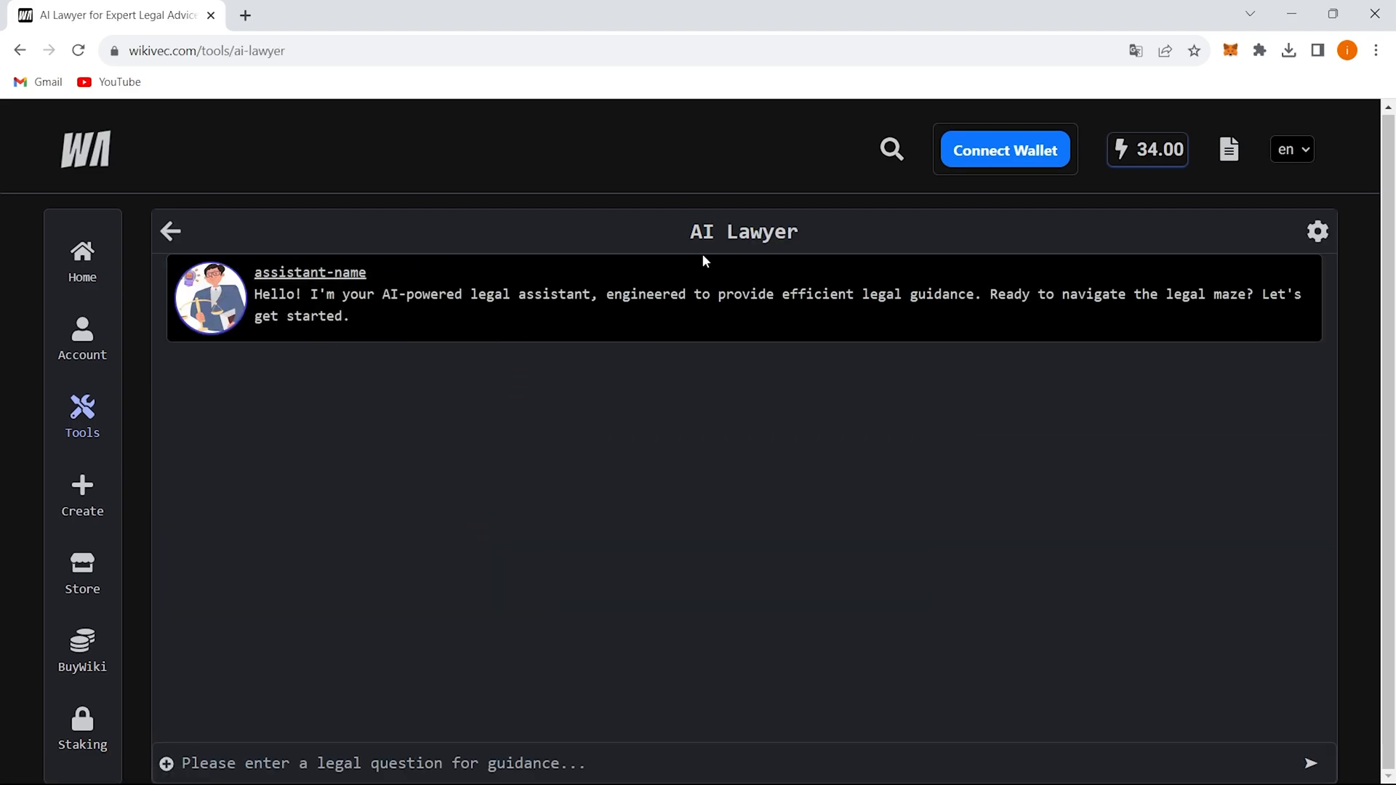
click(251, 760)
text(Hello)
key(Return)
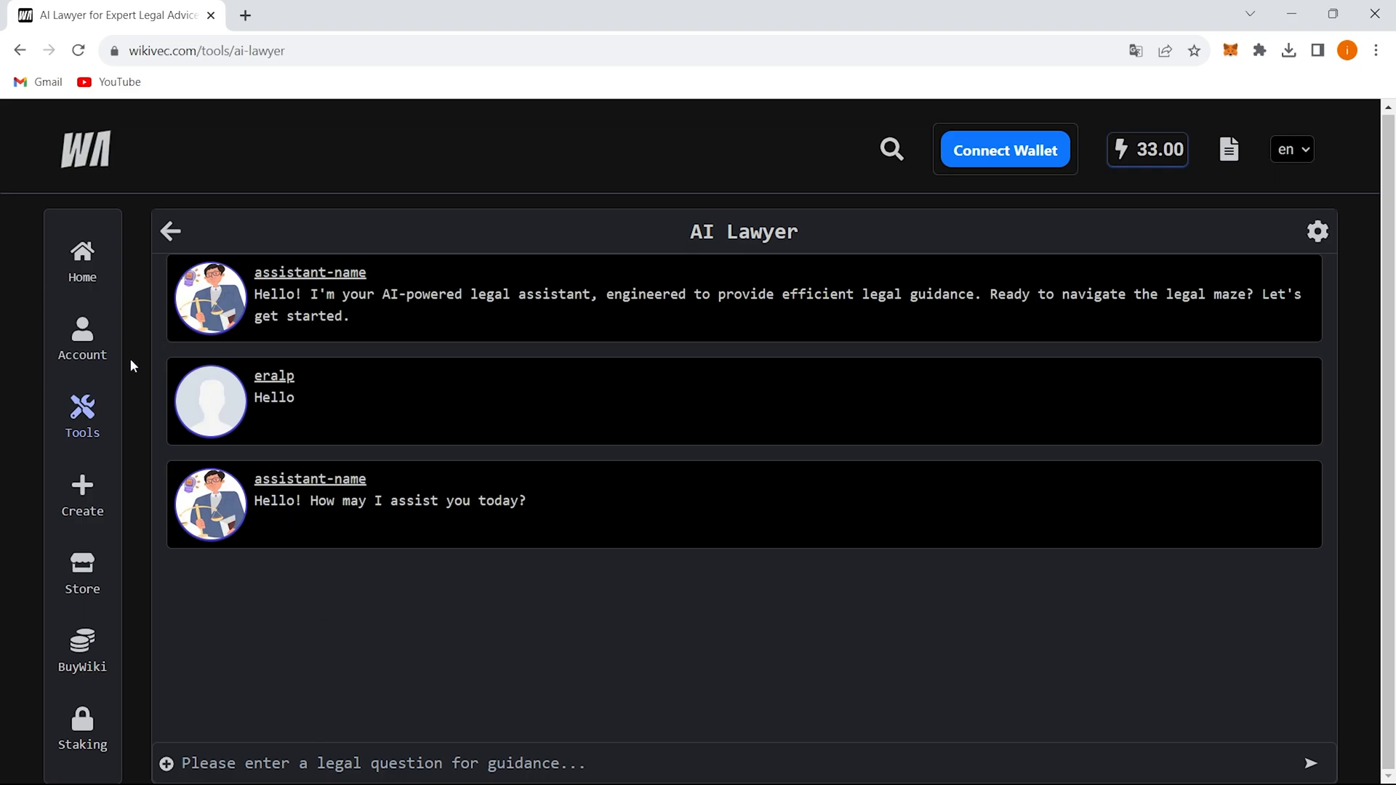
click(166, 764)
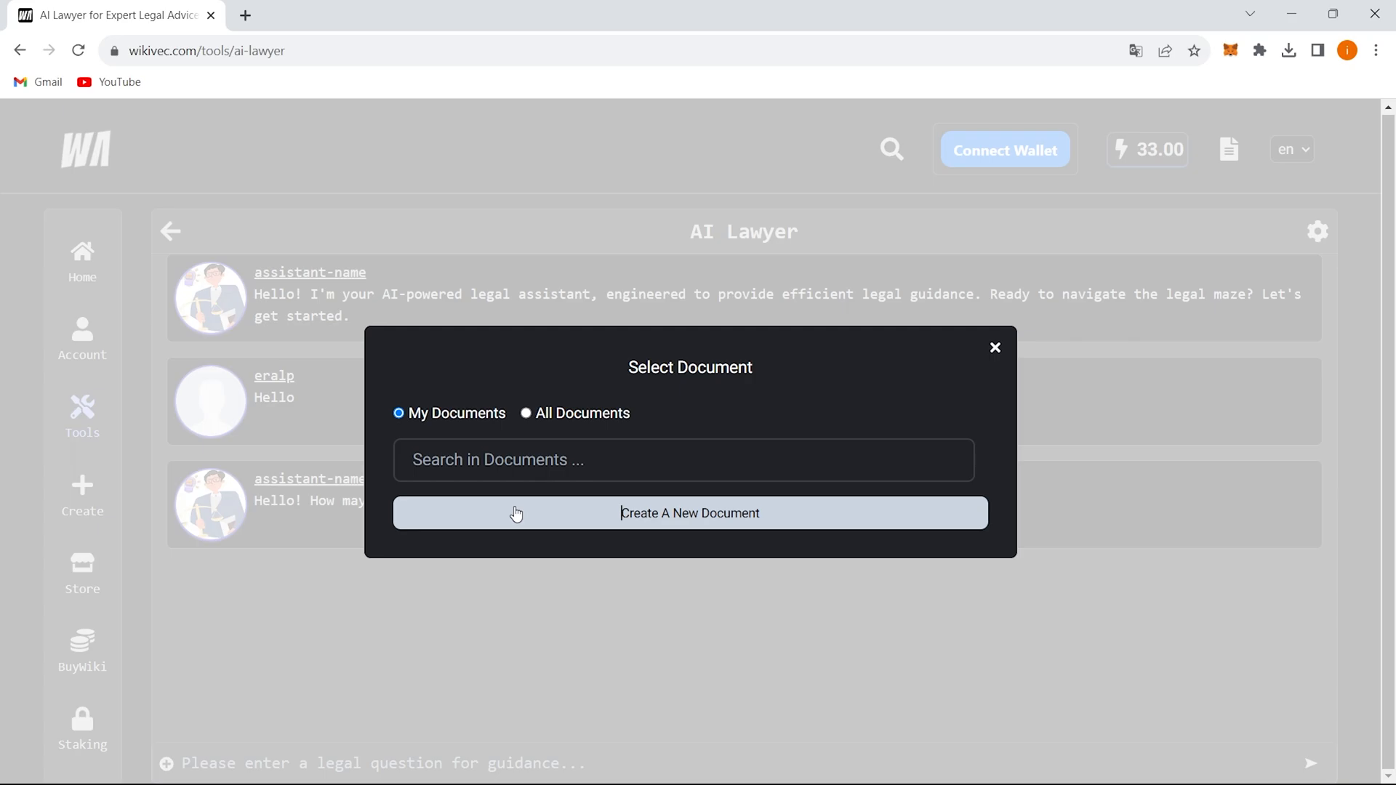
click(513, 513)
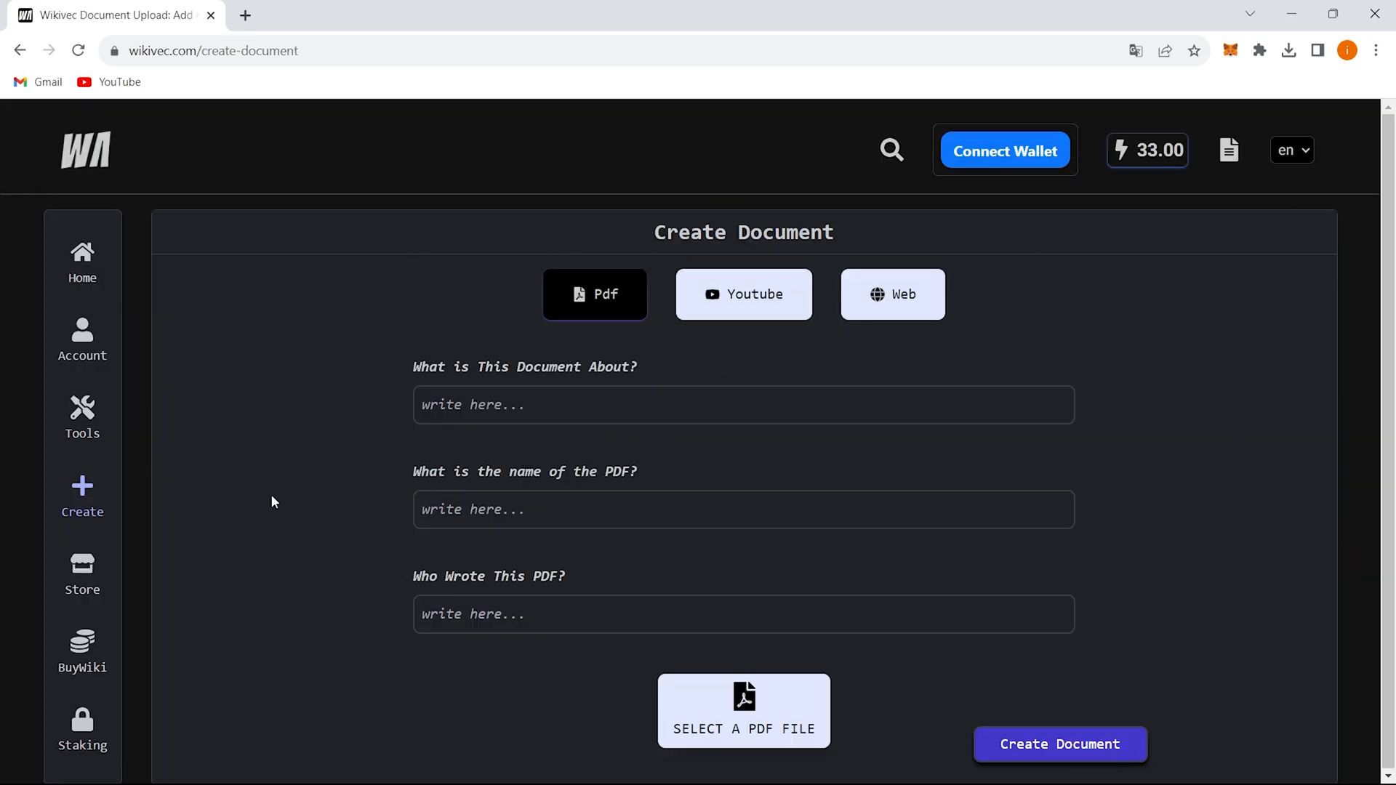
click(139, 447)
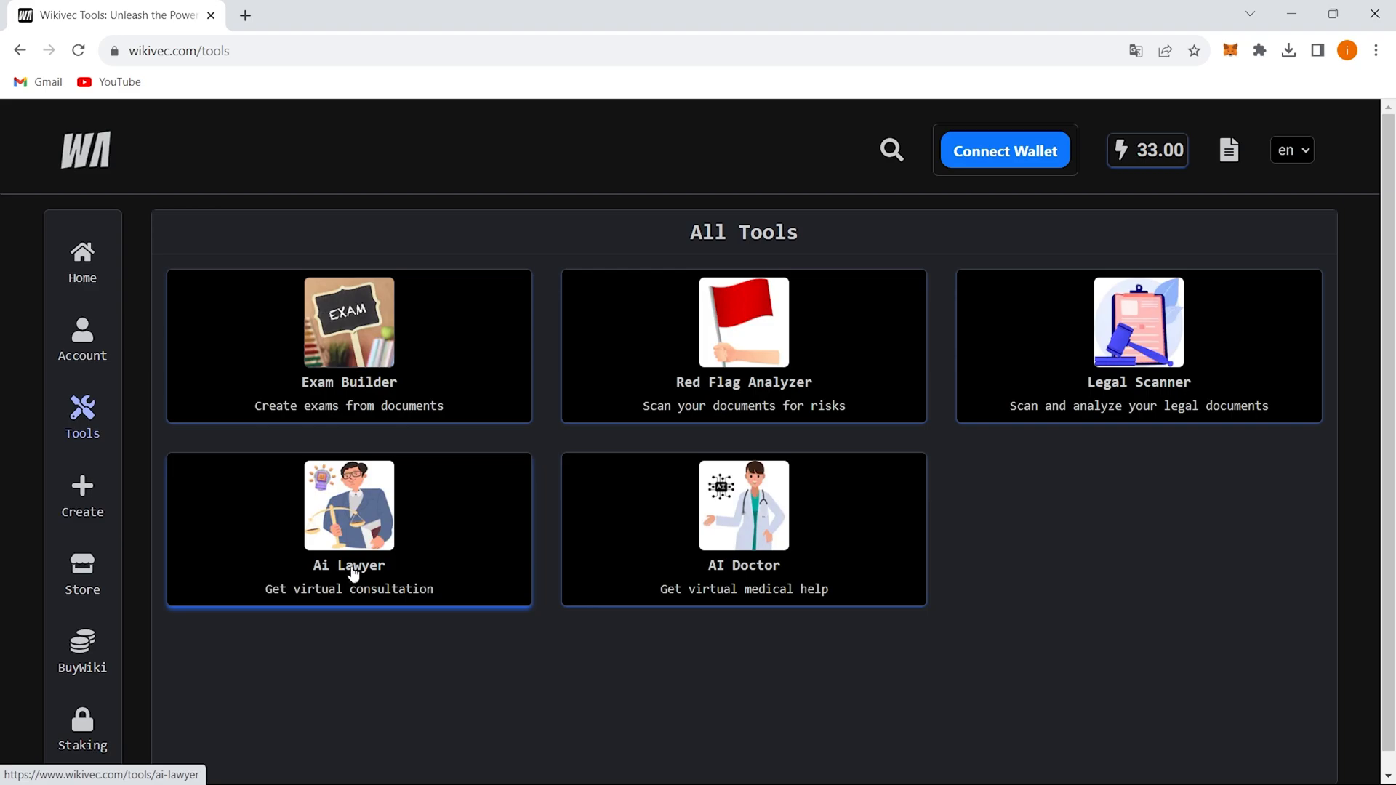
click(385, 571)
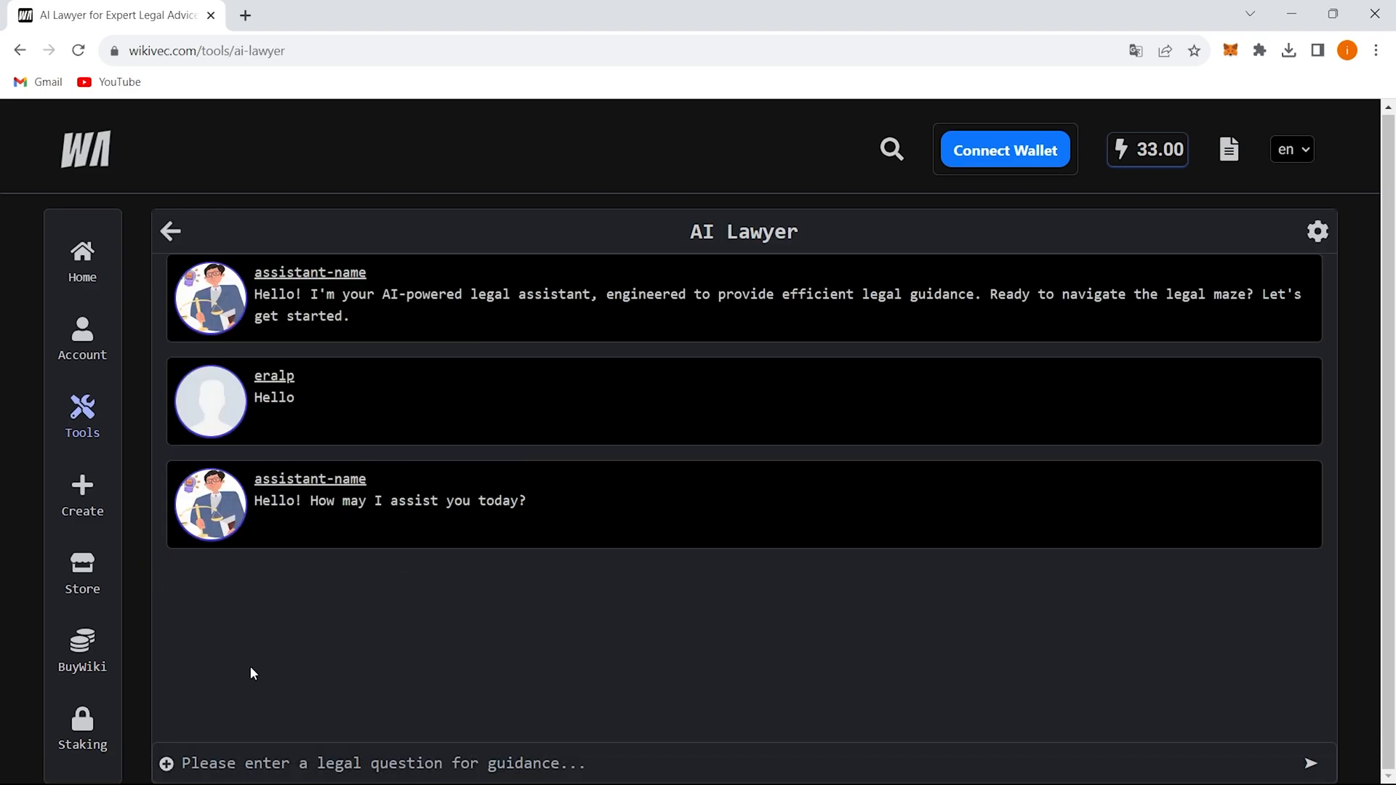
- Ask the AI Lawyer what makes a binding contract, then send 'Make it more simple to understand'
click(239, 762)
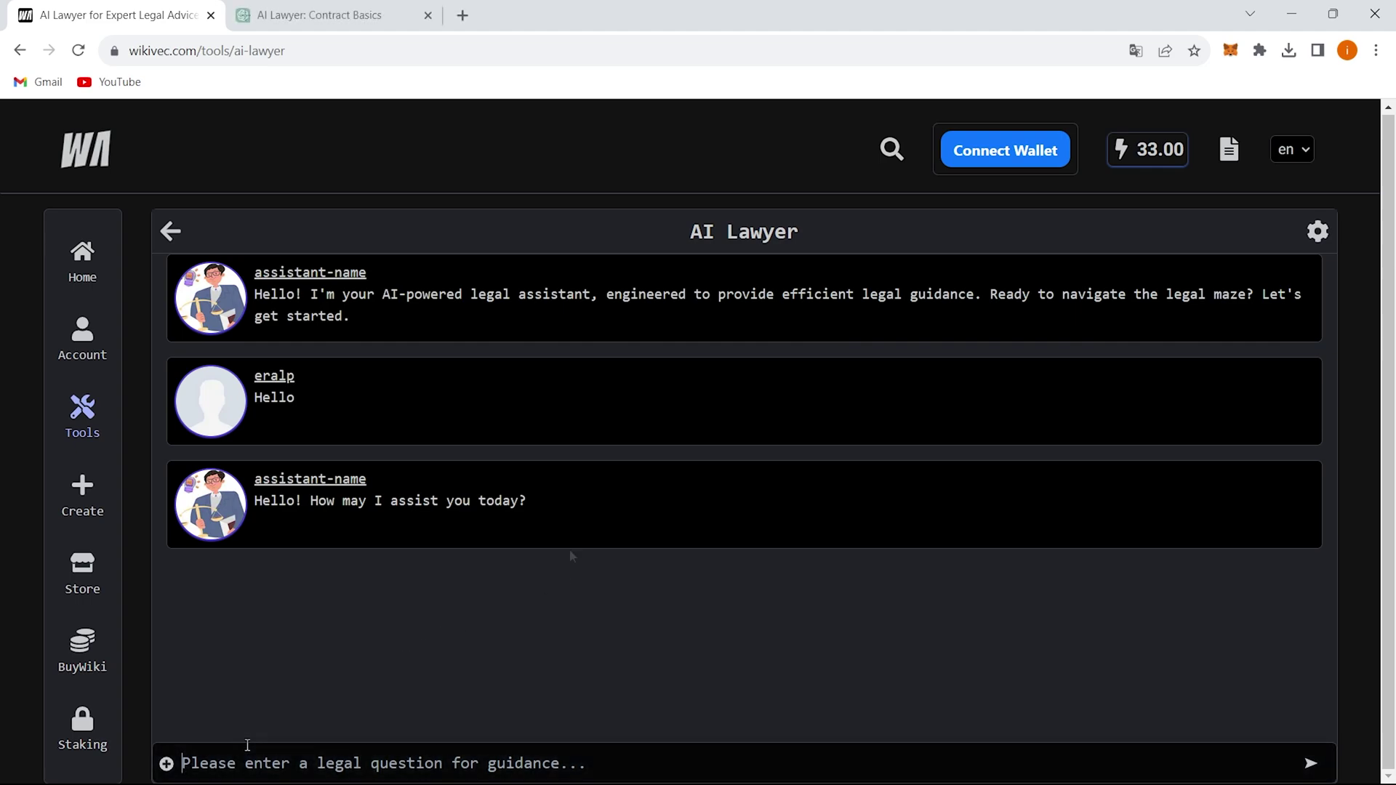
text(Can you explain the key elements that must be present for a contract to be legally binding?)
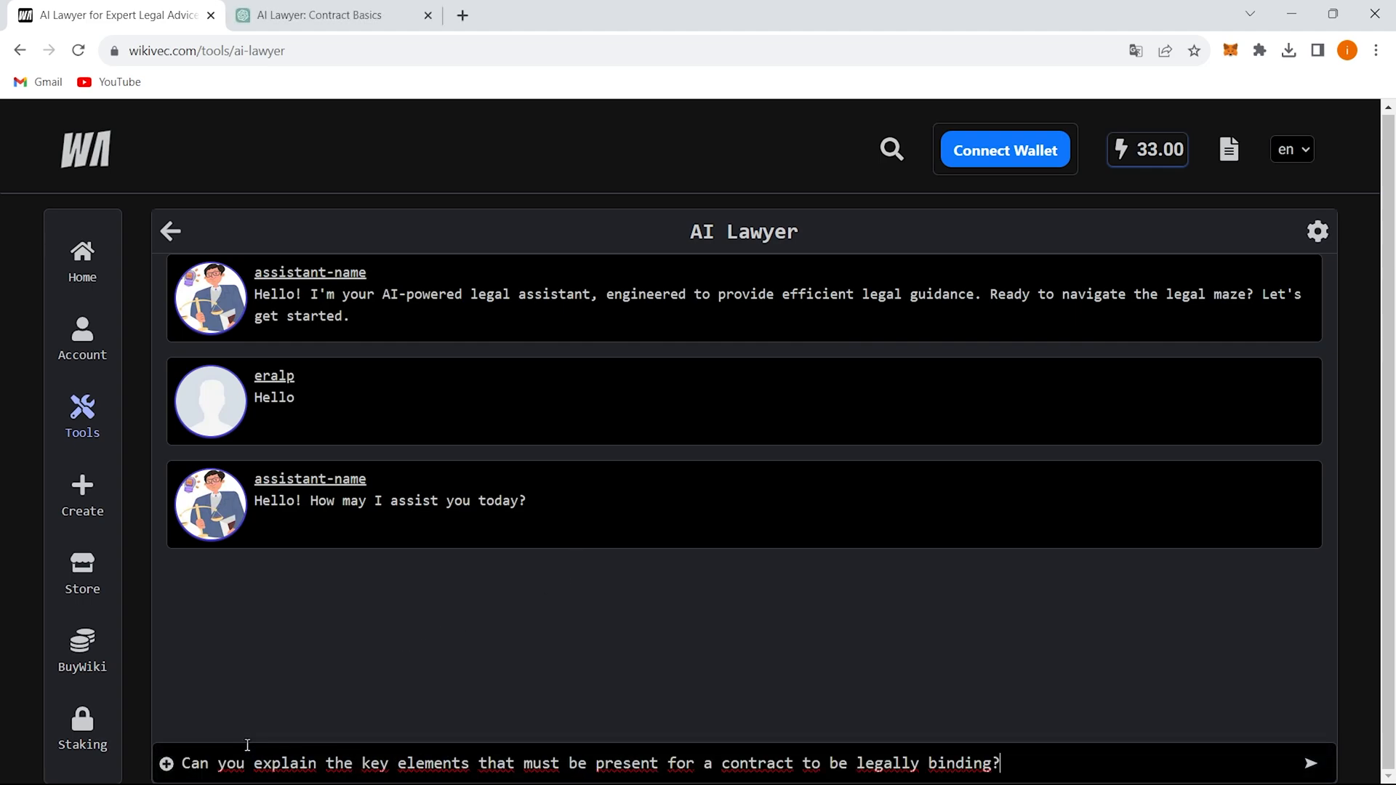
key(Return)
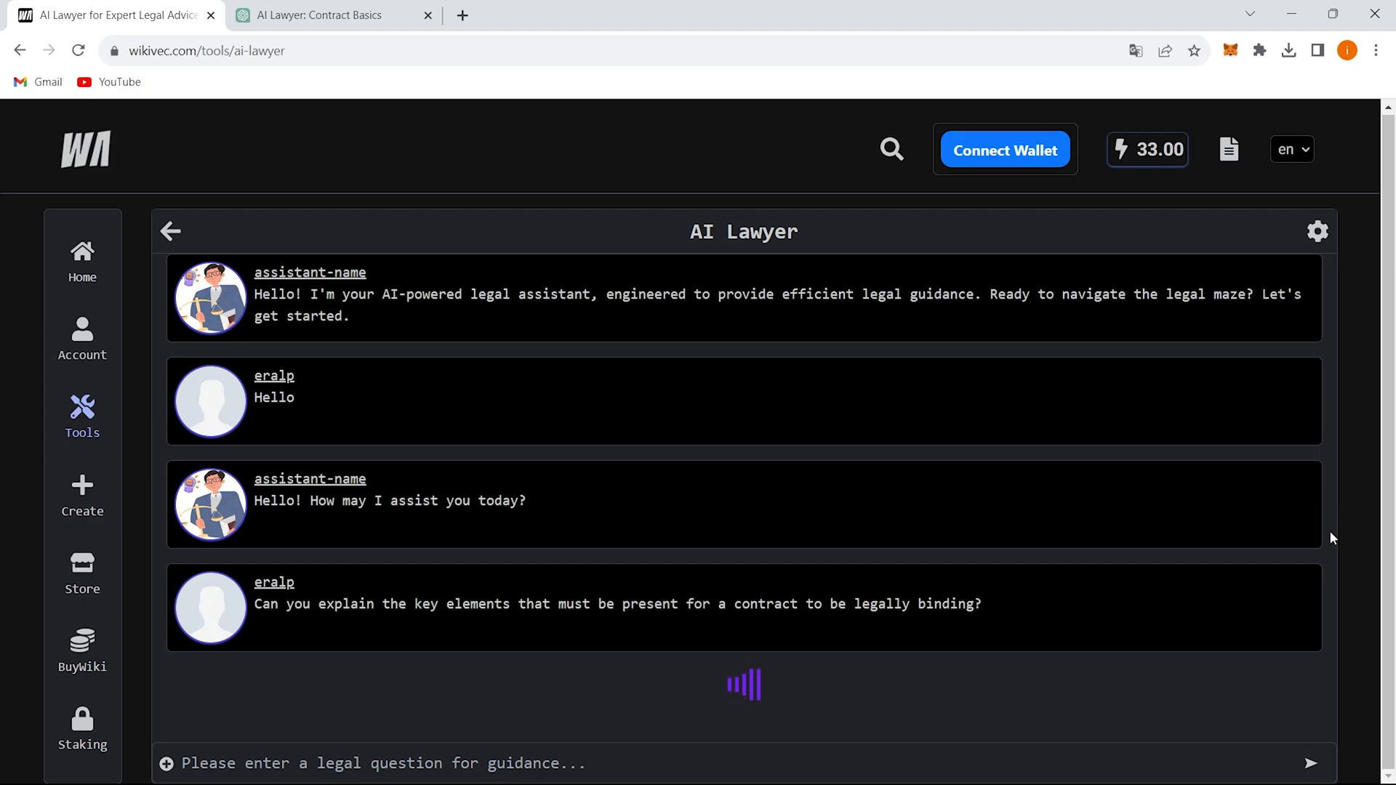
click(428, 15)
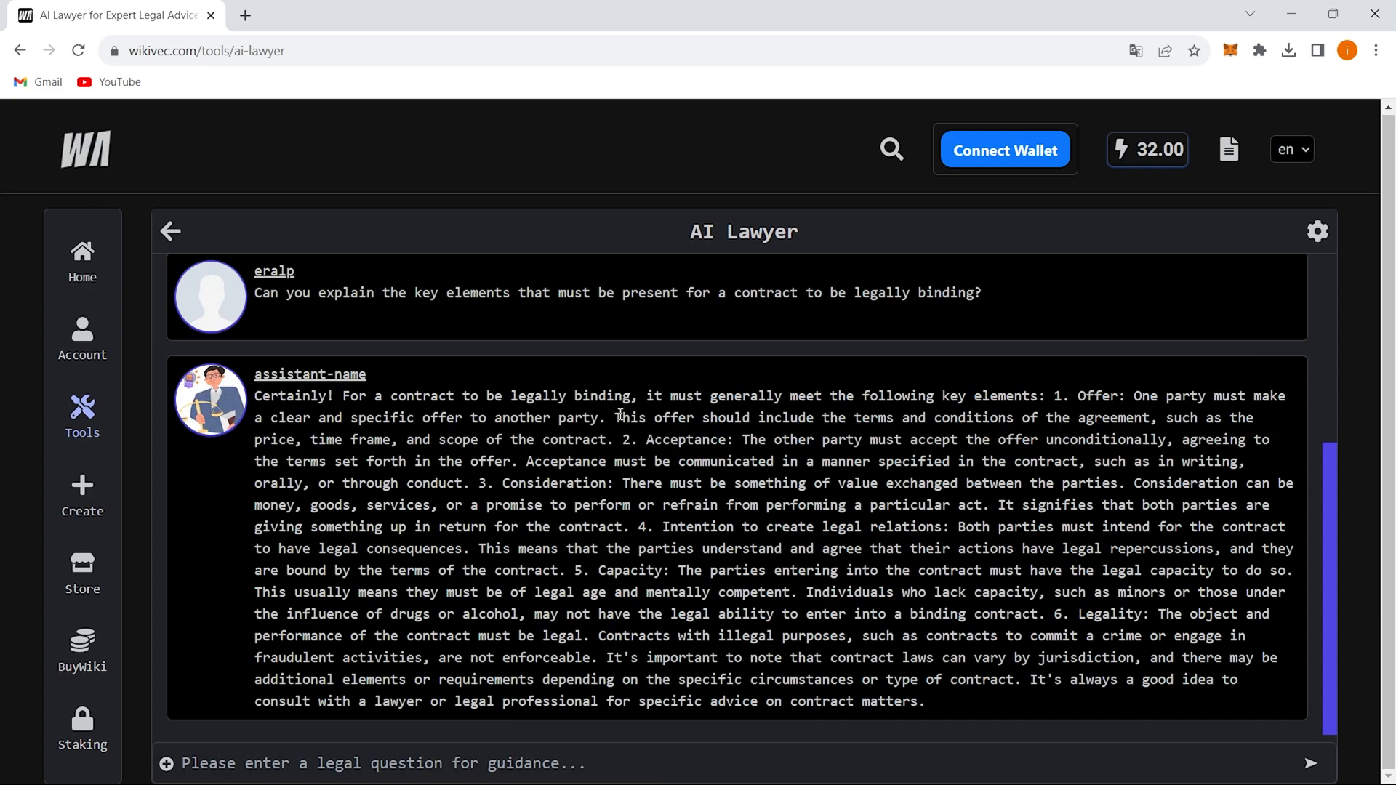
text(Make it more simple to understa)
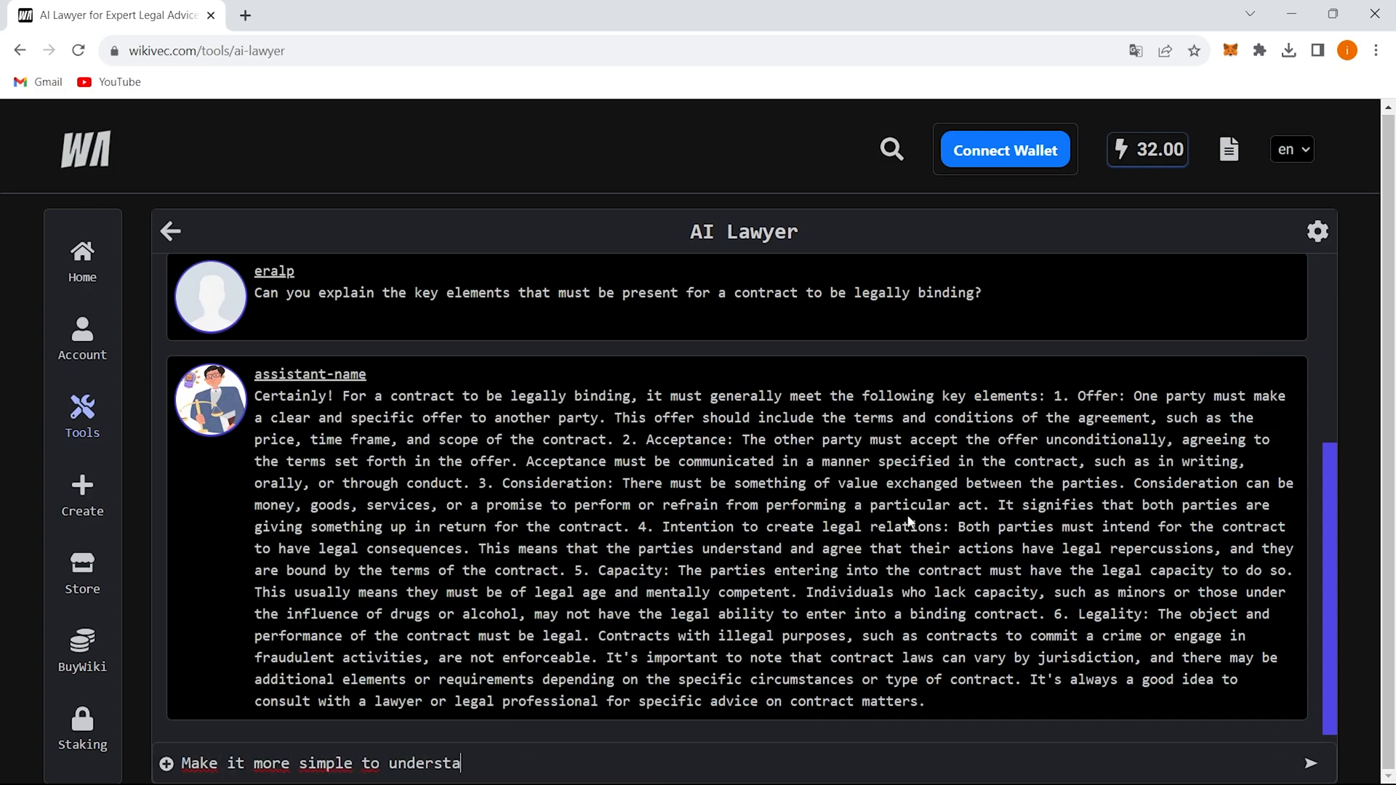
key(Return)
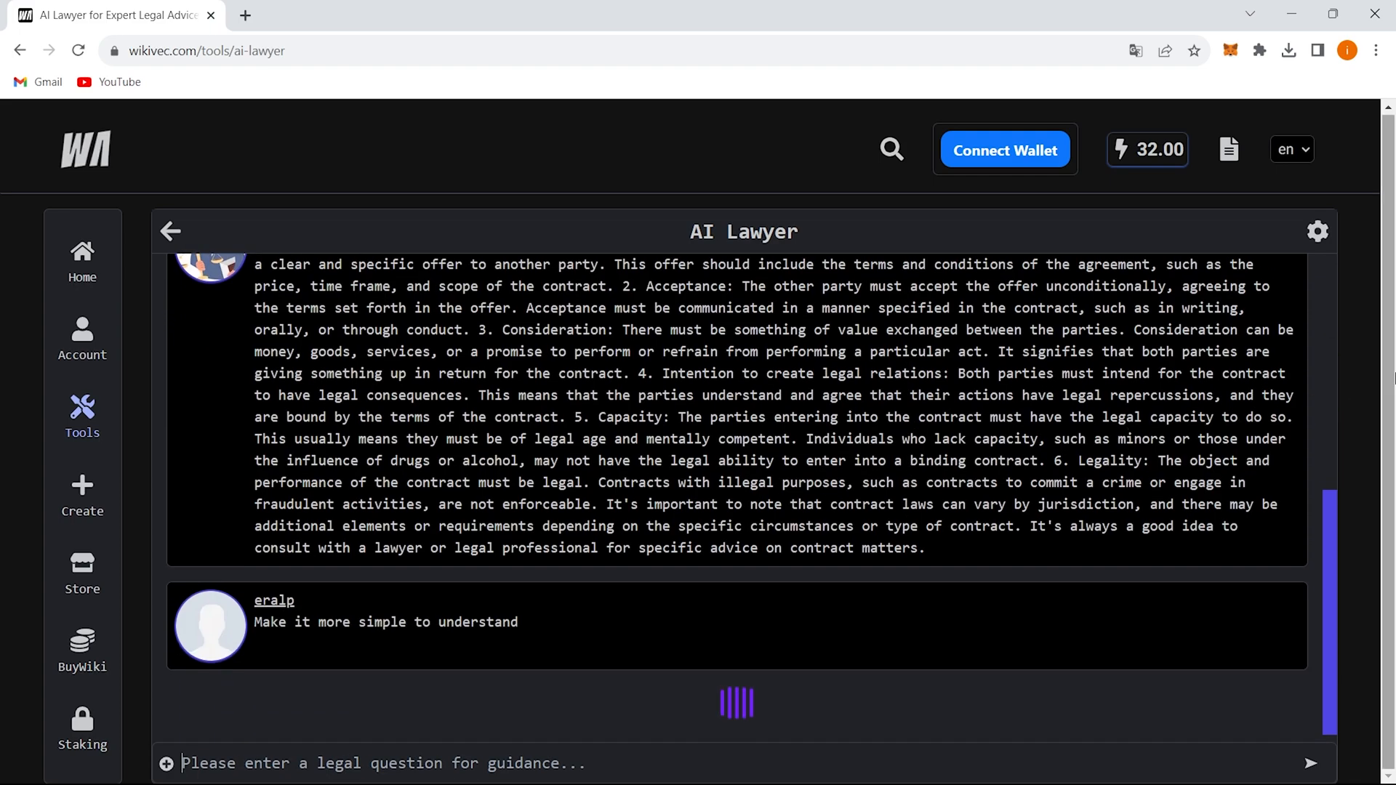
- Review the AI Lawyer instructions text, discard changes, and return to the home page
click(1312, 237)
drag(769, 479, 518, 409)
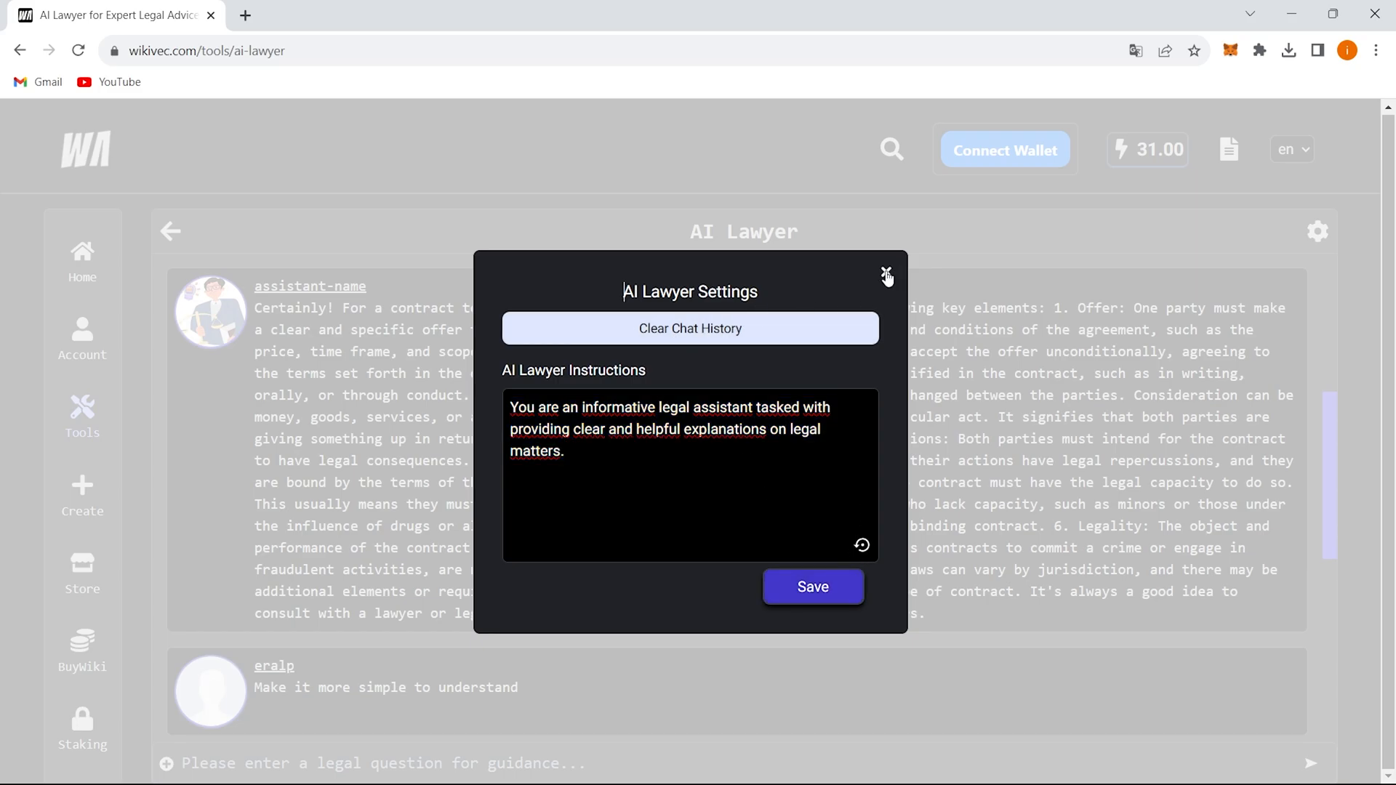
click(887, 272)
click(781, 276)
click(83, 263)
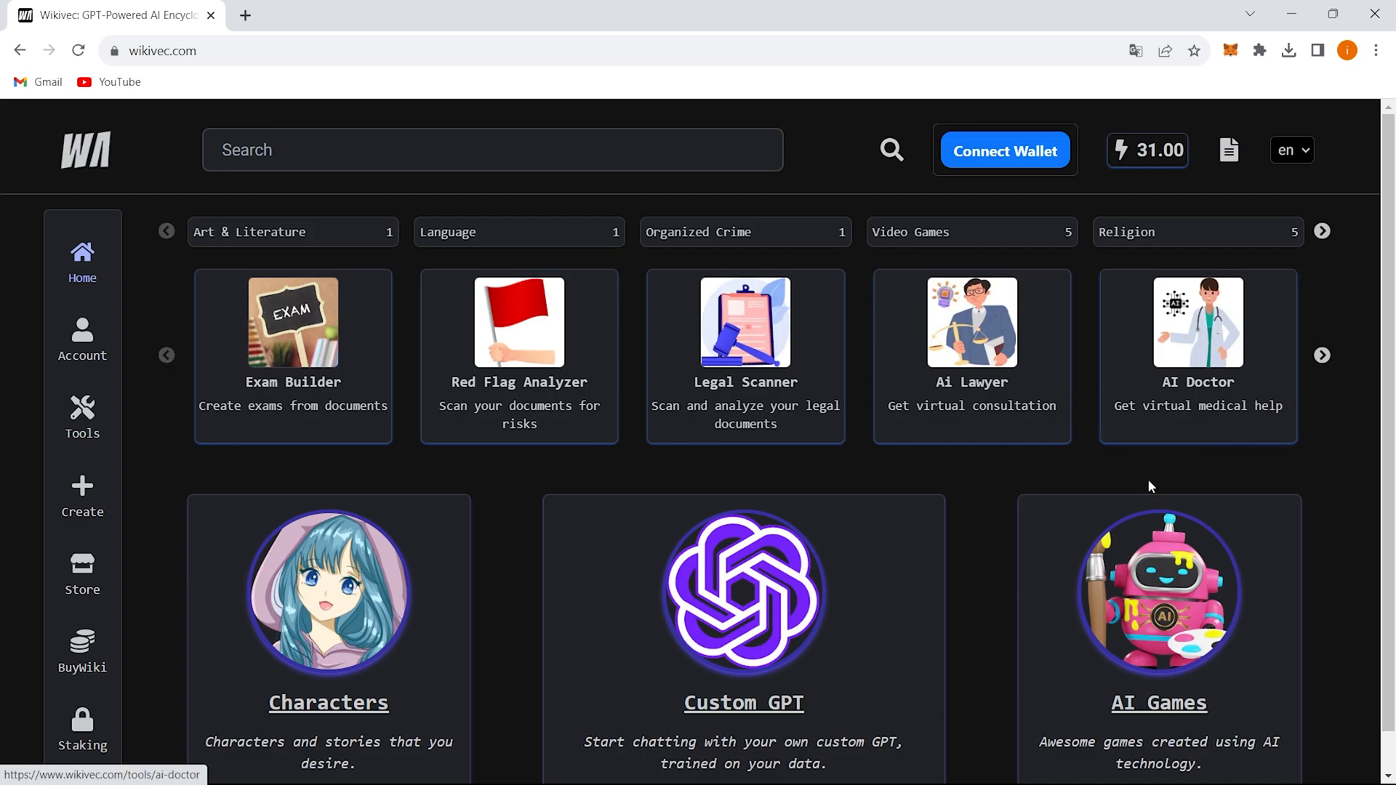
- Show the interface language choices: English, German and Turkish
click(1304, 149)
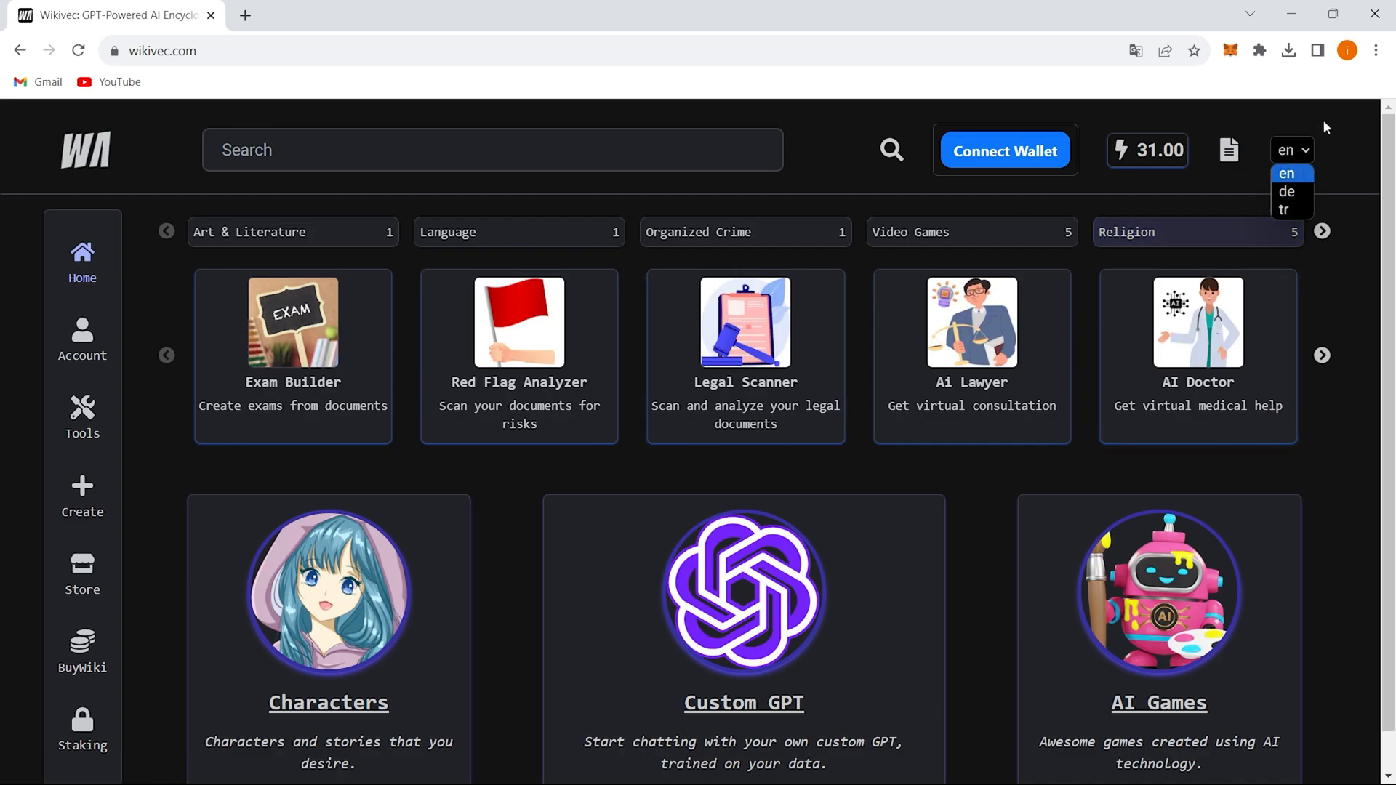